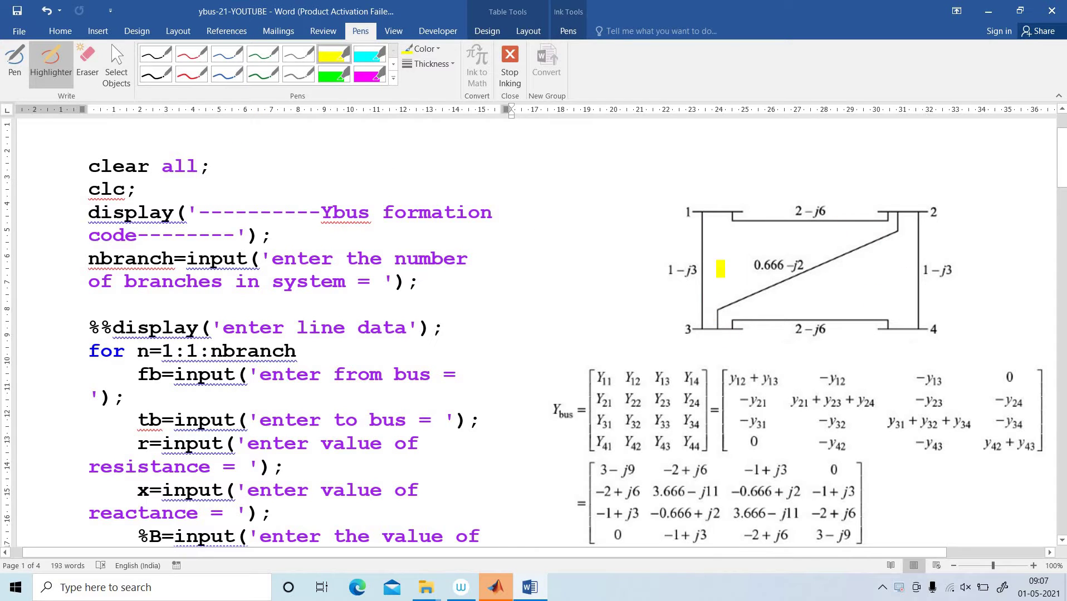
- Highlight the five branch labels in yellow: 0.666 -j2, both 2 – j6 and both 1 – j3
{"action": "left_click_drag", "start_coordinate": [752, 267], "coordinate": [811, 268]}
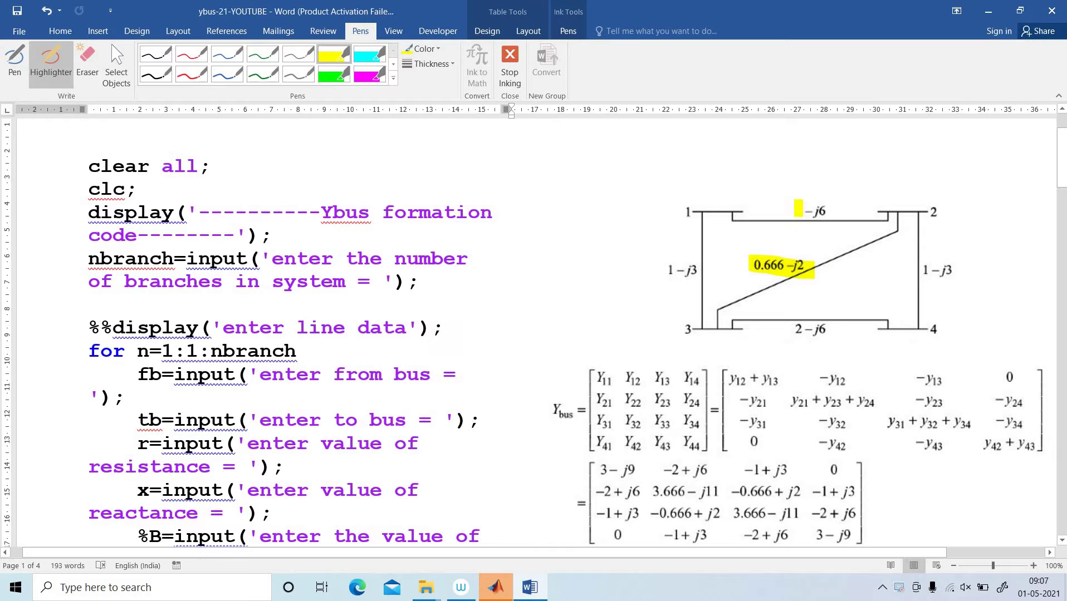
{"action": "left_click_drag", "start_coordinate": [790, 209], "coordinate": [835, 209]}
{"action": "left_click_drag", "start_coordinate": [662, 270], "coordinate": [691, 272]}
{"action": "left_click_drag", "start_coordinate": [785, 330], "coordinate": [836, 331]}
{"action": "left_click_drag", "start_coordinate": [926, 271], "coordinate": [963, 271]}
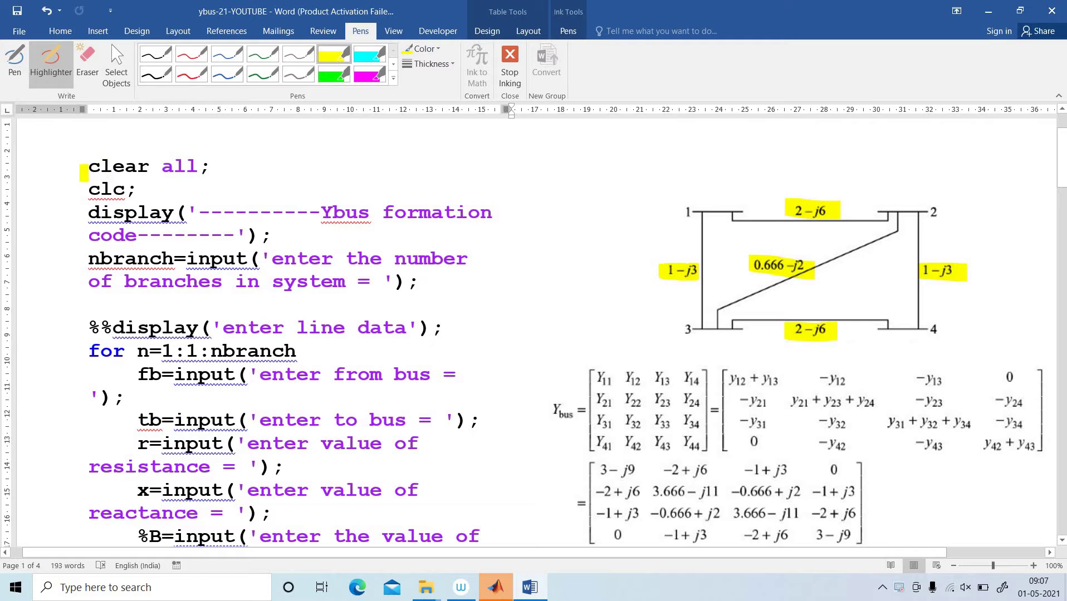
- Highlight the clear all, clc, display Ybus formation and nbranch input lines in yellow
{"action": "mouse_move", "coordinate": [85, 167]}
{"action": "left_mouse_down"}
{"action": "mouse_move", "coordinate": [206, 164]}
{"action": "mouse_move", "coordinate": [102, 178]}
{"action": "mouse_move", "coordinate": [136, 170]}
{"action": "left_mouse_up"}
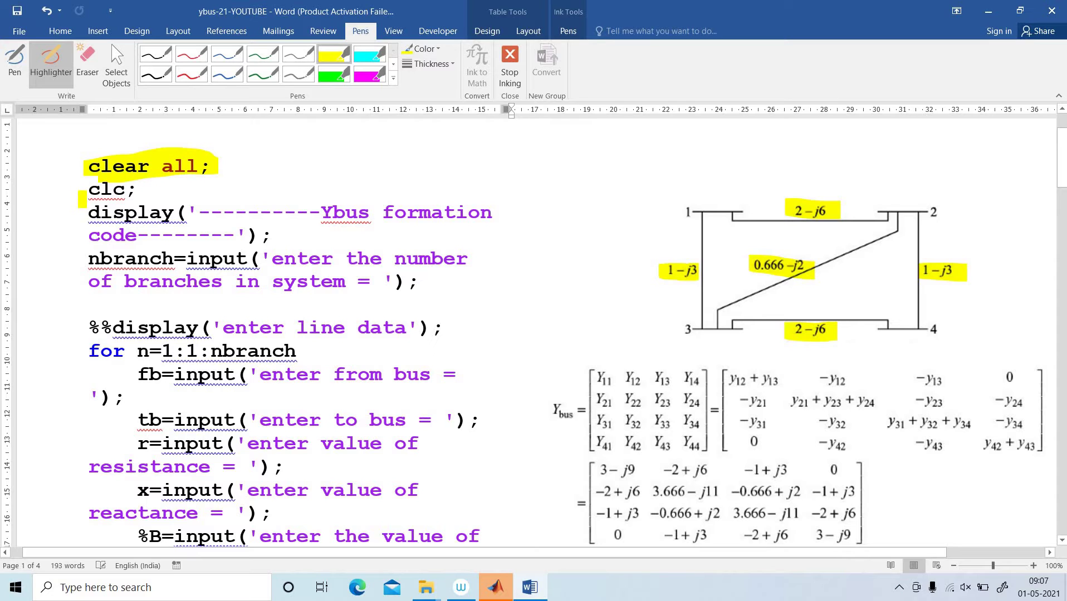
{"action": "left_click_drag", "start_coordinate": [85, 190], "coordinate": [147, 191]}
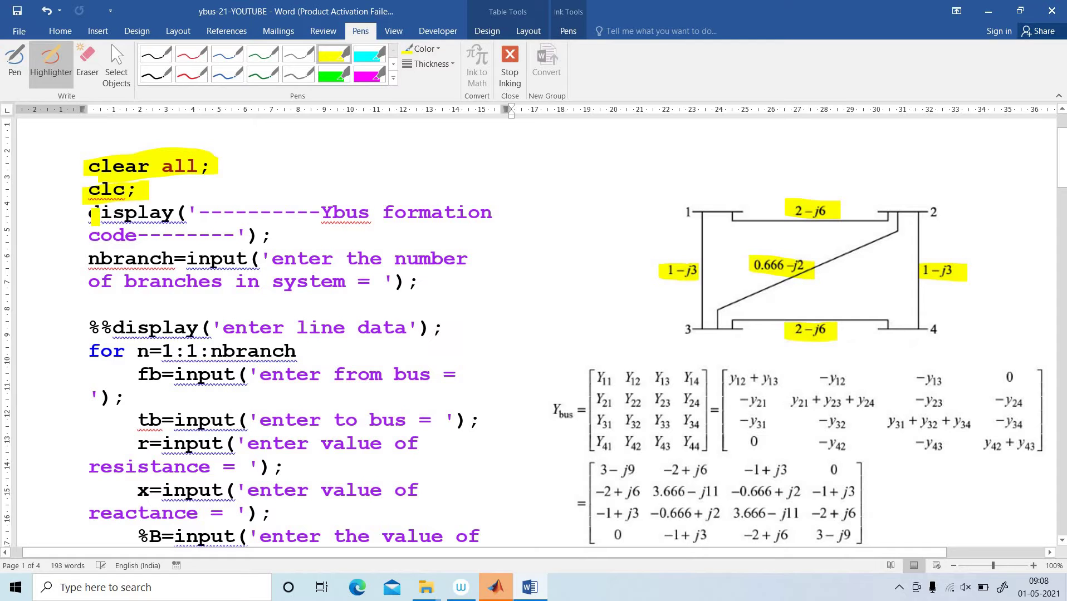
{"action": "mouse_move", "coordinate": [93, 216]}
{"action": "left_mouse_down"}
{"action": "mouse_move", "coordinate": [201, 202]}
{"action": "mouse_move", "coordinate": [498, 217]}
{"action": "left_mouse_up"}
{"action": "left_click_drag", "start_coordinate": [100, 235], "coordinate": [236, 227]}
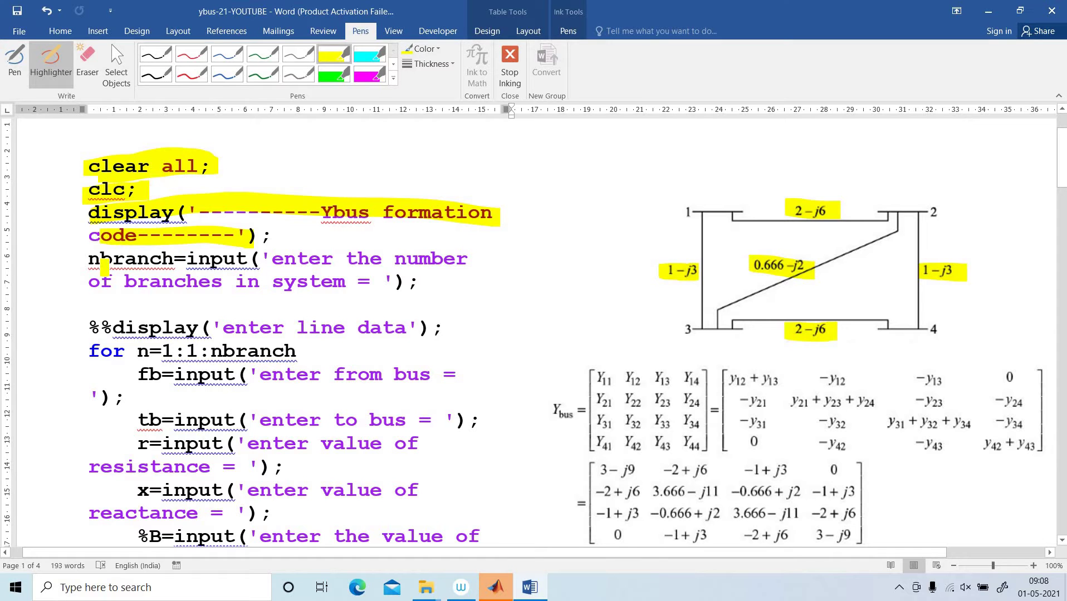
{"action": "left_click_drag", "start_coordinate": [89, 261], "coordinate": [443, 257]}
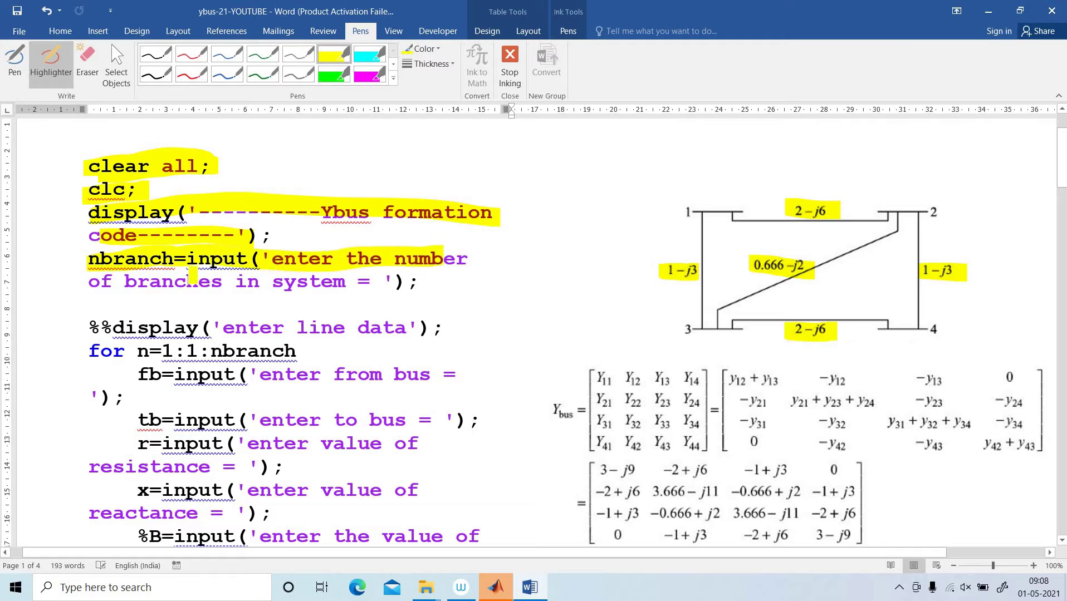
{"action": "left_click_drag", "start_coordinate": [184, 285], "coordinate": [423, 283]}
- Return to the yellow highlighter after trying the red pen, and highlight the %%display('enter line data') line
{"action": "left_click", "coordinate": [192, 76]}
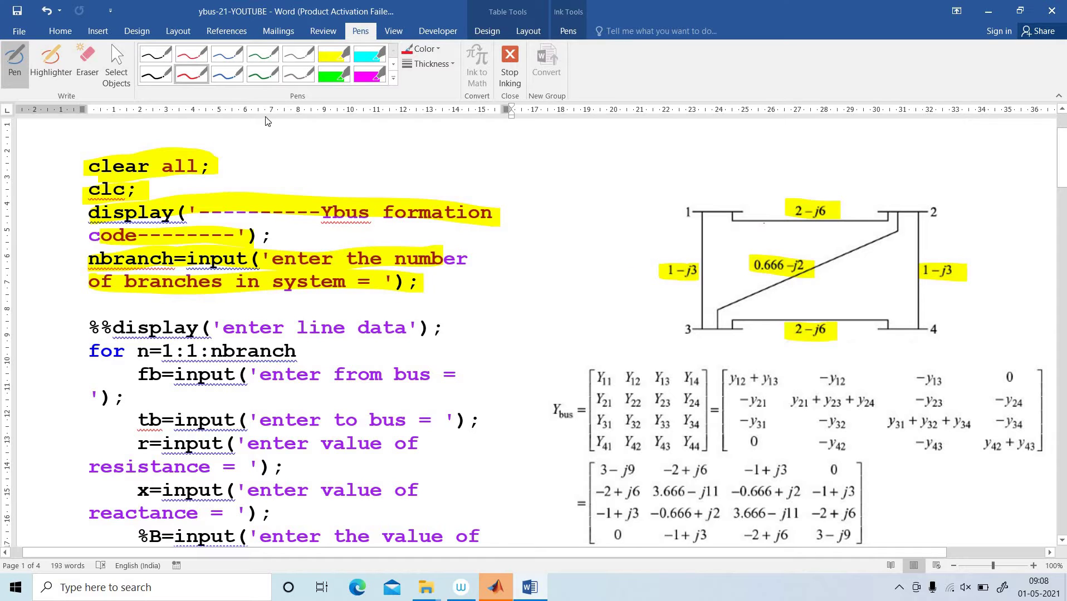
{"action": "left_click", "coordinate": [333, 62]}
{"action": "left_click_drag", "start_coordinate": [140, 328], "coordinate": [427, 322]}
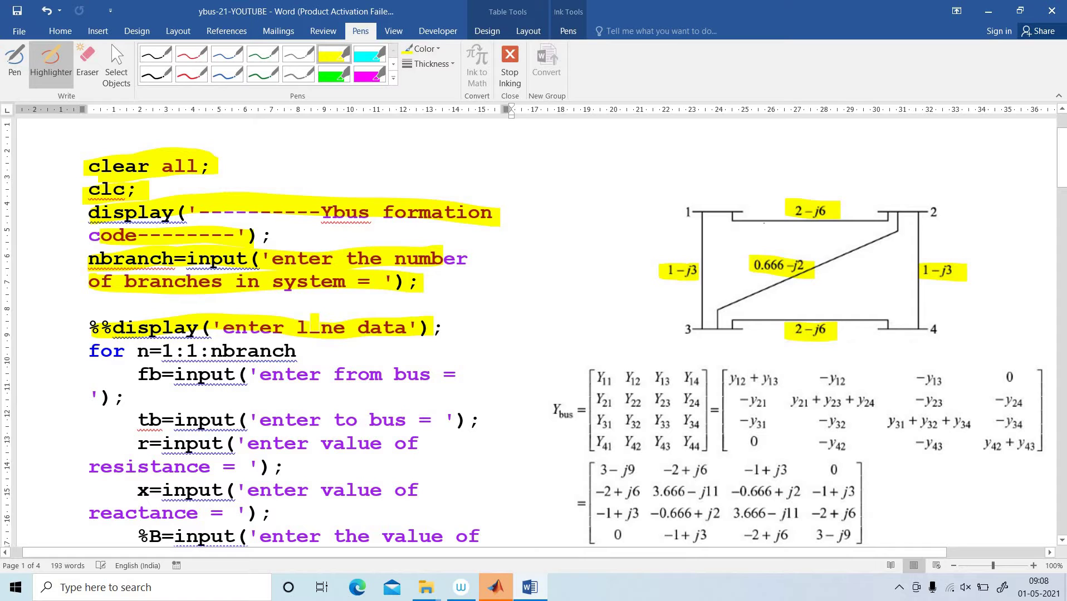
- Highlight 'for n=1:1:nbranch' and the fb, tb, r= and x= variable names in yellow
{"action": "scroll", "coordinate": [315, 326], "scroll_direction": "down", "scroll_amount": 2}
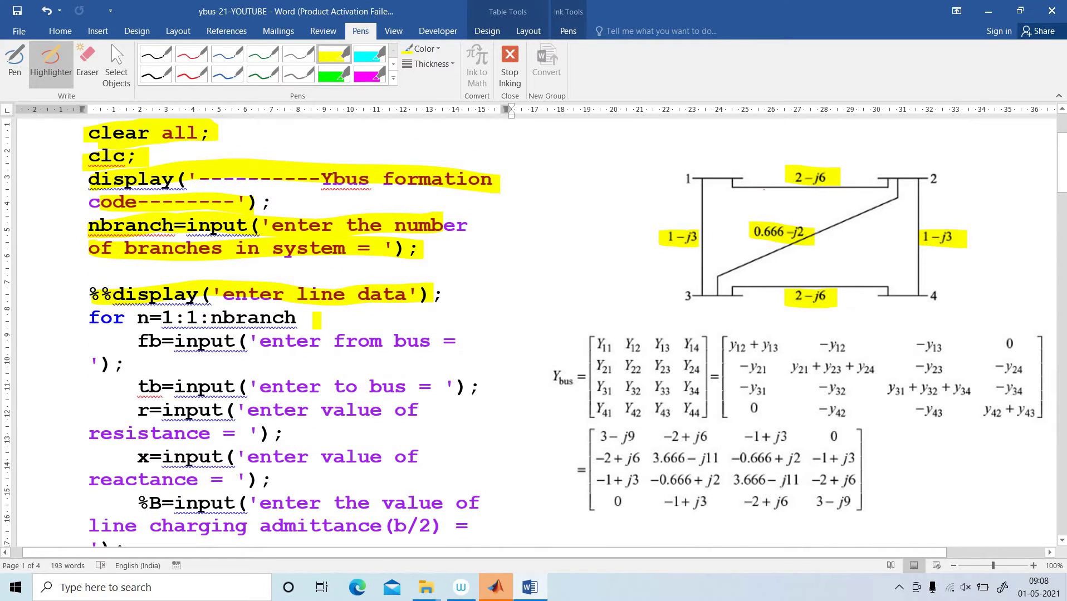
{"action": "left_click_drag", "start_coordinate": [88, 320], "coordinate": [312, 317]}
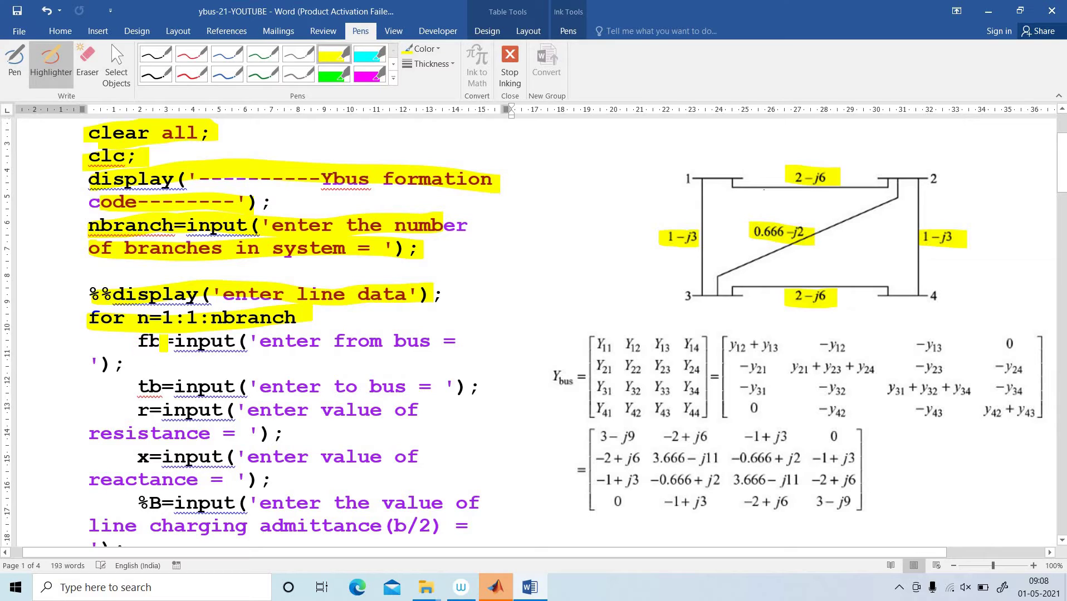
{"action": "left_click_drag", "start_coordinate": [137, 340], "coordinate": [165, 342]}
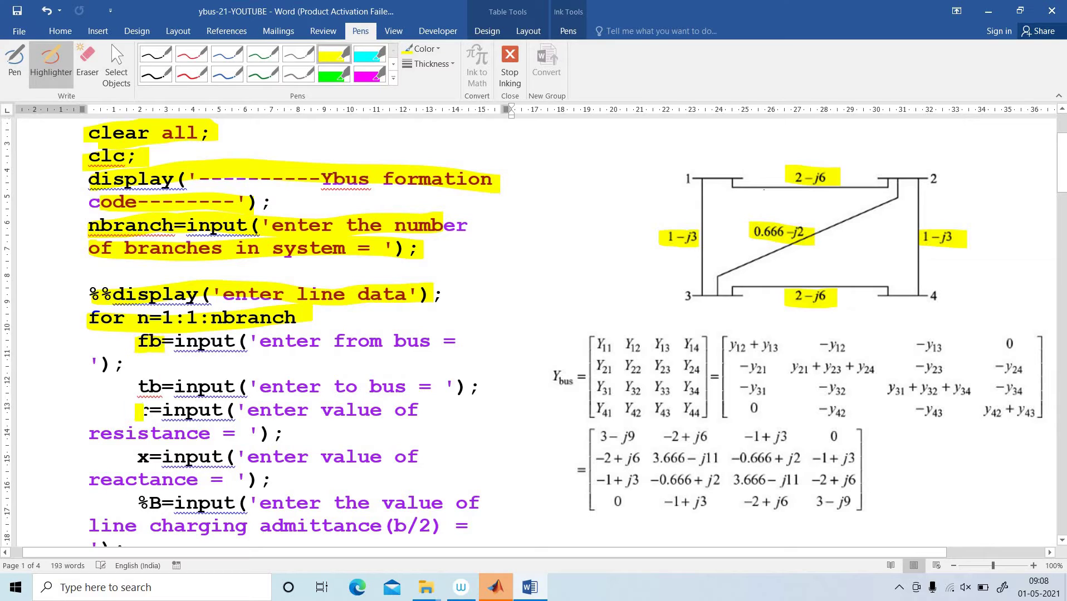
{"action": "left_click_drag", "start_coordinate": [135, 388], "coordinate": [162, 388]}
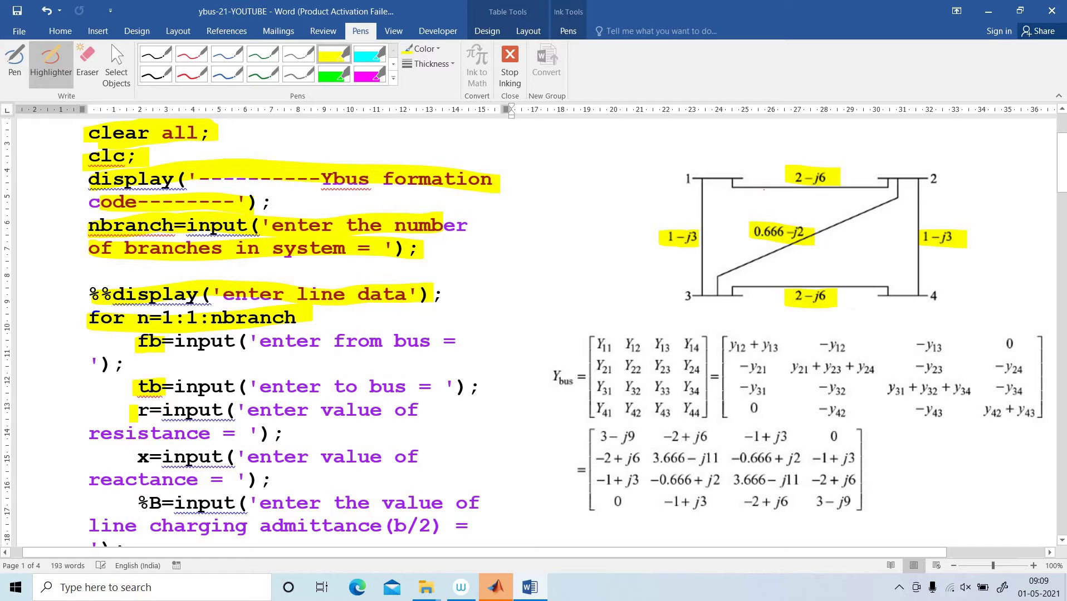
{"action": "left_click_drag", "start_coordinate": [137, 414], "coordinate": [160, 412]}
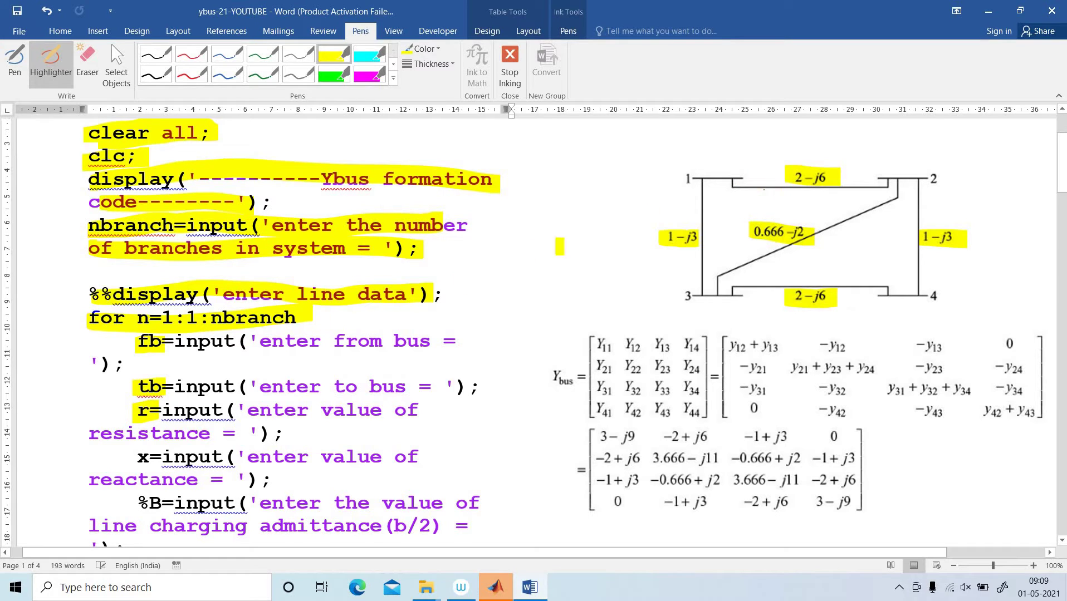
{"action": "left_click_drag", "start_coordinate": [136, 458], "coordinate": [159, 457]}
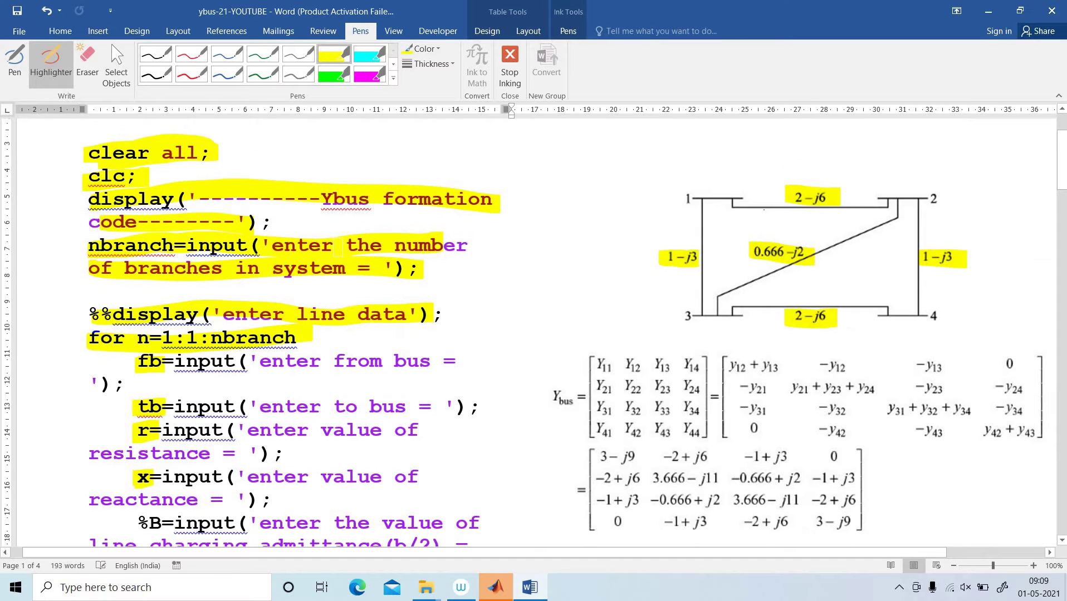
- Highlight y1= and y= in yellow, touching up the r= highlight along the way
{"action": "scroll", "coordinate": [338, 247], "scroll_direction": "down", "scroll_amount": 4}
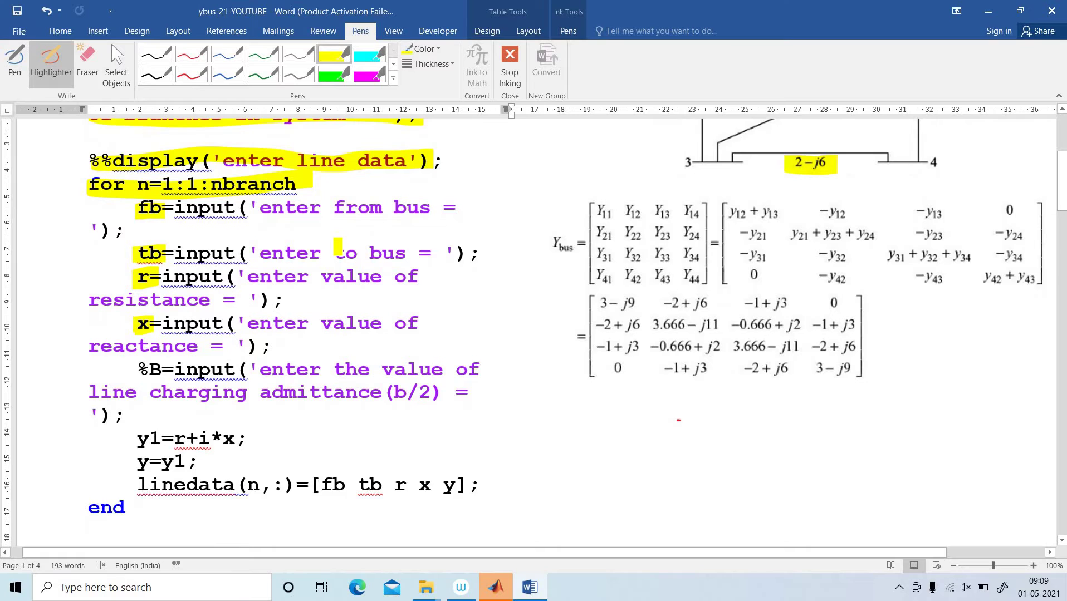
{"action": "scroll", "coordinate": [337, 246], "scroll_direction": "down", "scroll_amount": 1}
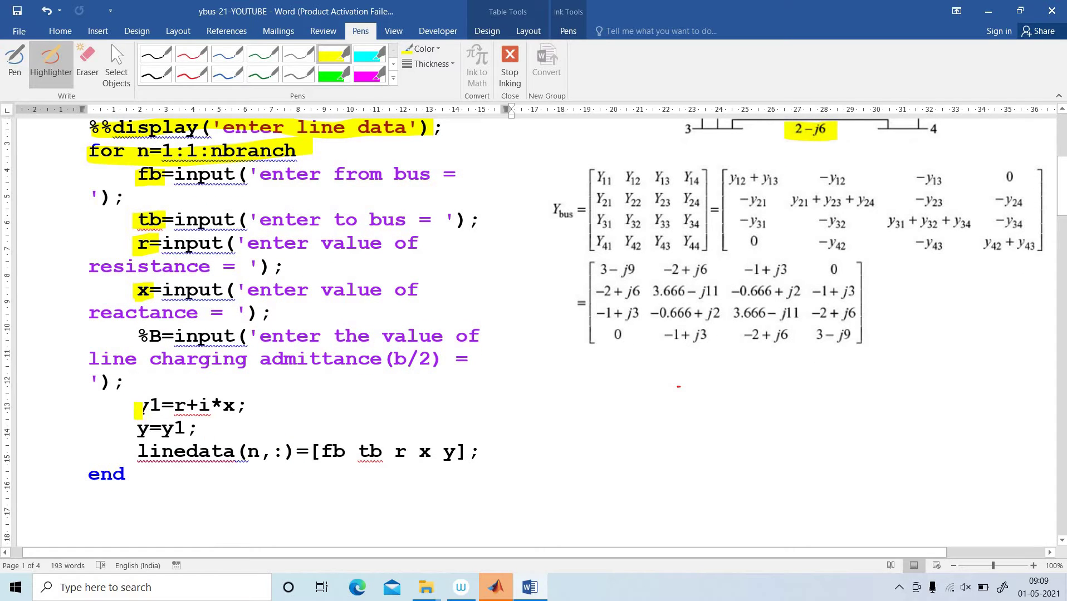
{"action": "left_click_drag", "start_coordinate": [136, 406], "coordinate": [167, 405]}
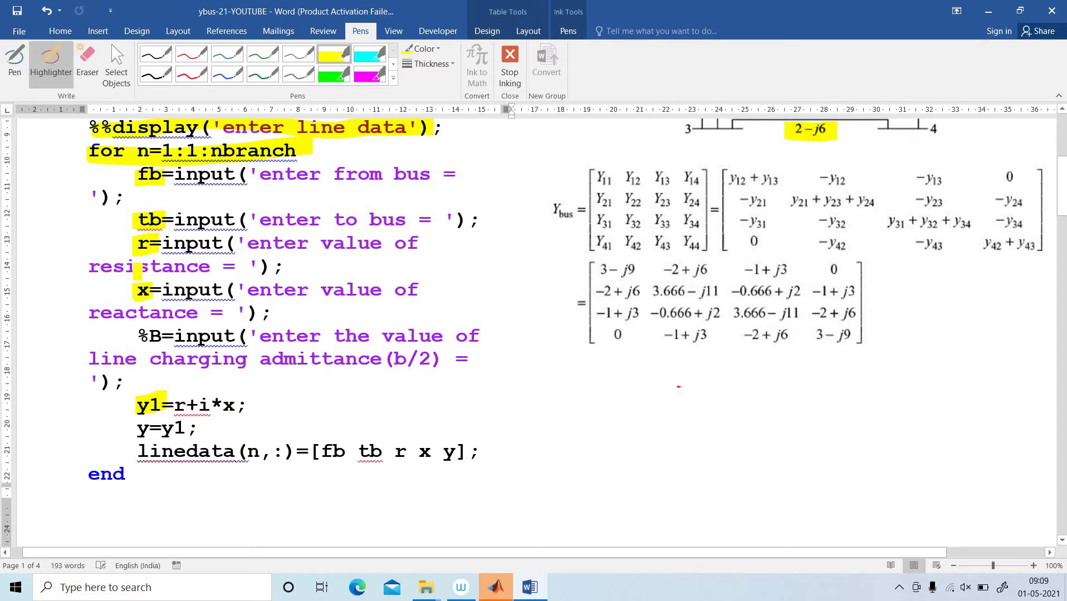
{"action": "left_click_drag", "start_coordinate": [138, 243], "coordinate": [162, 243]}
{"action": "left_click_drag", "start_coordinate": [133, 431], "coordinate": [157, 429]}
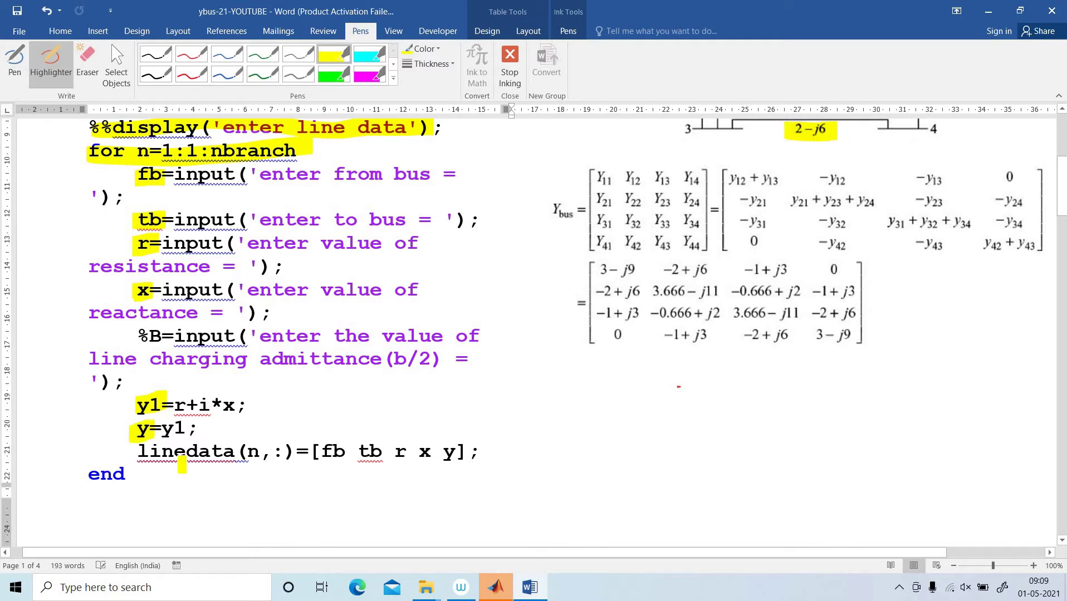
- With the red pen, handwrite 'Line data =' beside the code
{"action": "left_click", "coordinate": [191, 74]}
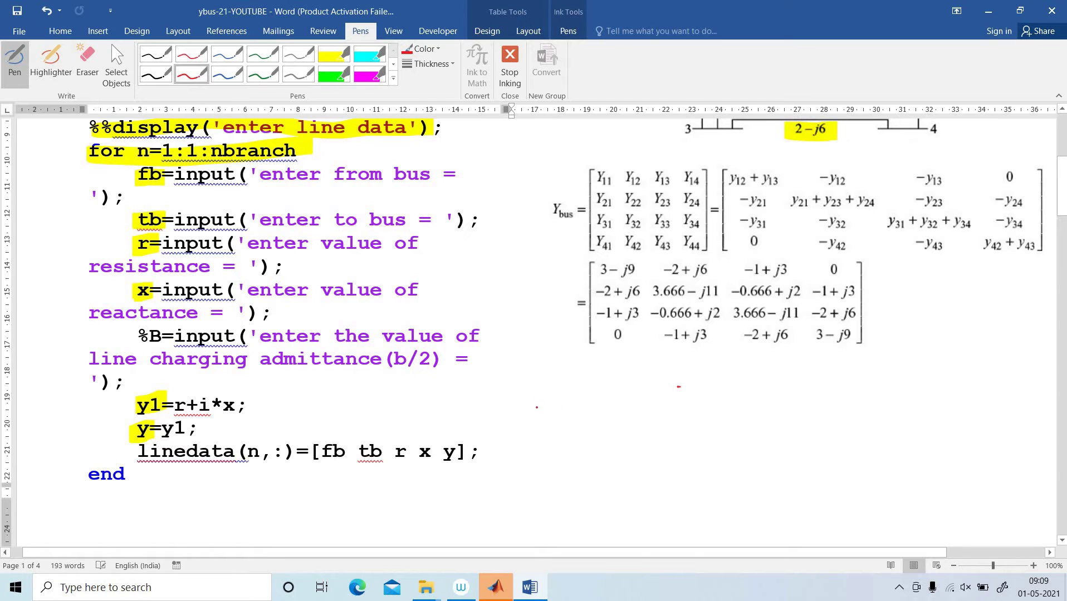
{"action": "mouse_move", "coordinate": [530, 403]}
{"action": "left_mouse_down"}
{"action": "mouse_move", "coordinate": [527, 421]}
{"action": "mouse_move", "coordinate": [538, 419]}
{"action": "left_mouse_up"}
{"action": "left_click", "coordinate": [546, 415]}
{"action": "left_click_drag", "start_coordinate": [540, 412], "coordinate": [562, 422]}
{"action": "mouse_move", "coordinate": [571, 417]}
{"action": "left_mouse_down"}
{"action": "mouse_move", "coordinate": [600, 443]}
{"action": "mouse_move", "coordinate": [607, 525]}
{"action": "left_mouse_up"}
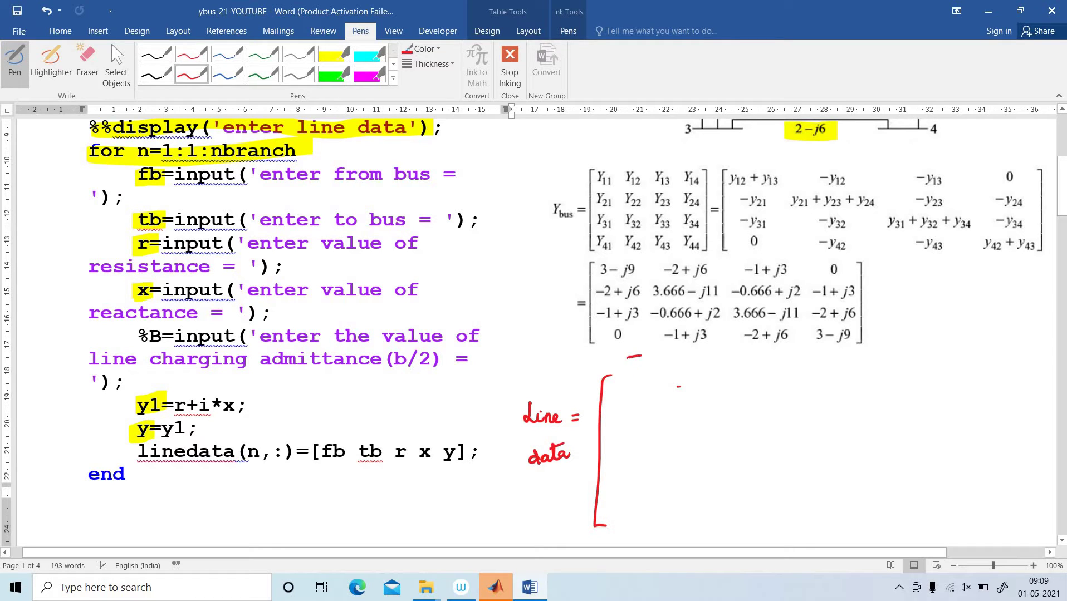
- Ink the column headings fb, tb, r, x, y and the matrix's closing bracket in red
{"action": "left_click_drag", "start_coordinate": [692, 365], "coordinate": [704, 363]}
{"action": "left_click", "coordinate": [712, 361]}
{"action": "left_click", "coordinate": [712, 369]}
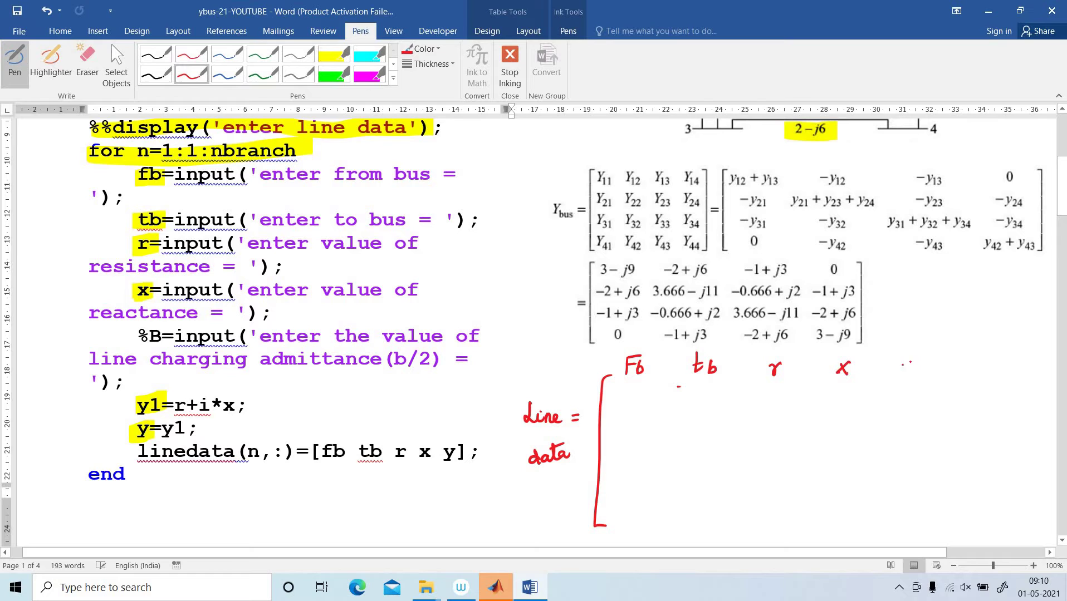
{"action": "mouse_move", "coordinate": [922, 350]}
{"action": "left_mouse_down"}
{"action": "mouse_move", "coordinate": [949, 407]}
{"action": "mouse_move", "coordinate": [952, 503]}
{"action": "mouse_move", "coordinate": [923, 516]}
{"action": "left_mouse_up"}
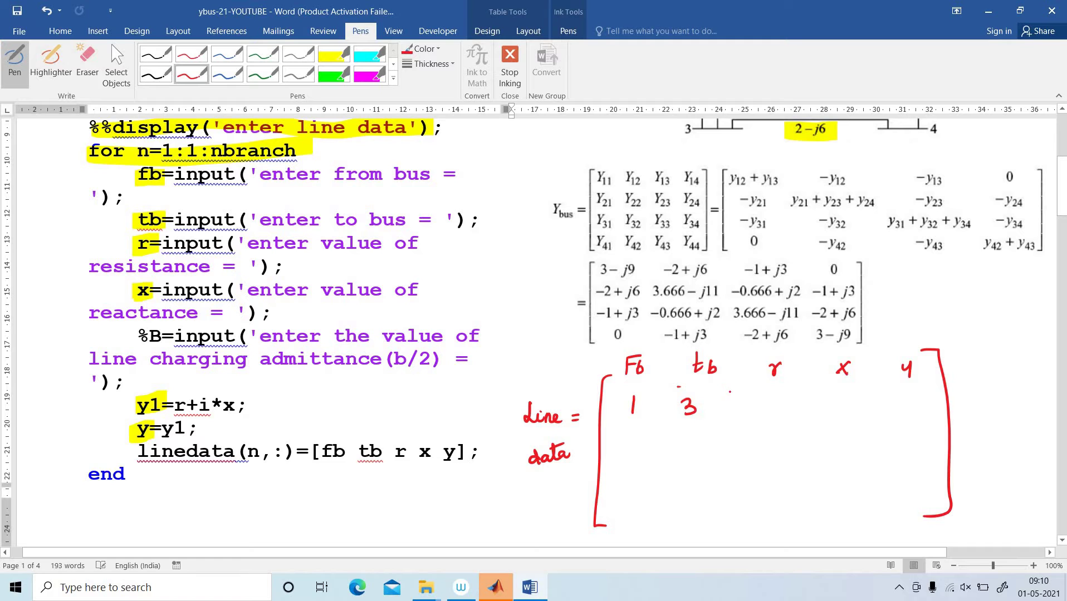
{"action": "scroll", "coordinate": [557, 329], "scroll_direction": "up", "scroll_amount": 3}
{"action": "scroll", "coordinate": [557, 328], "scroll_direction": "down", "scroll_amount": 2}
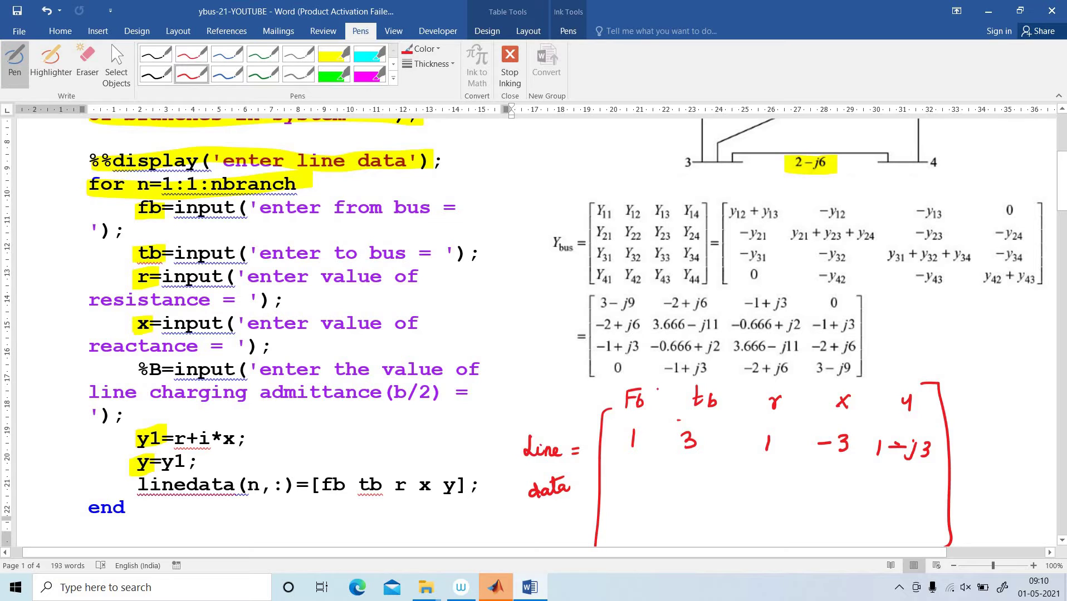
- Draw red vertical dividers between the Fb, tb, r, x and y columns of the inked matrix
{"action": "left_click_drag", "start_coordinate": [661, 394], "coordinate": [655, 539]}
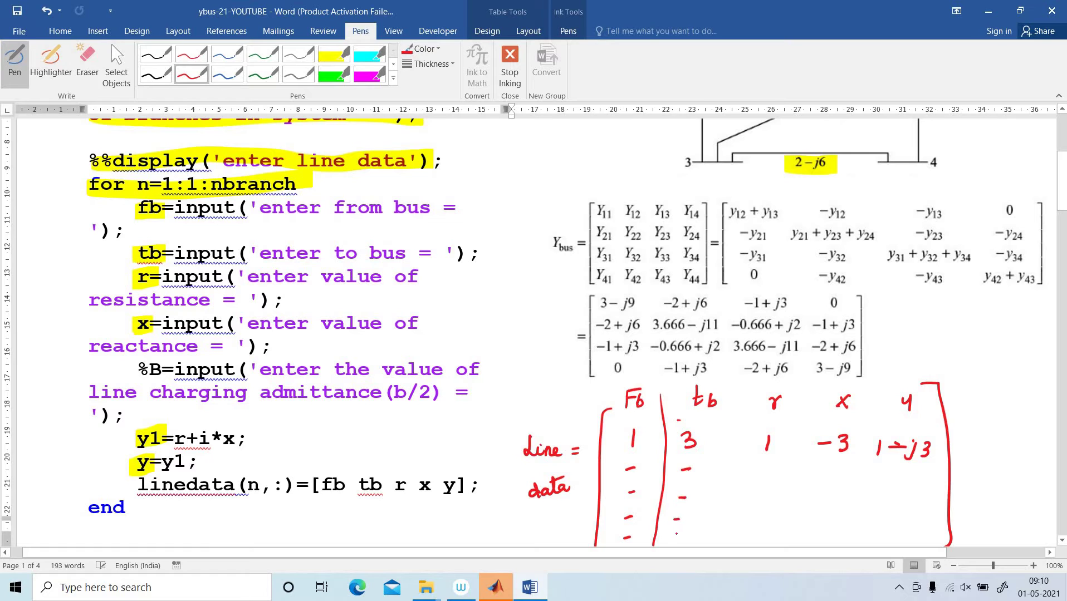
{"action": "left_click_drag", "start_coordinate": [740, 411], "coordinate": [731, 535]}
{"action": "left_click_drag", "start_coordinate": [865, 399], "coordinate": [855, 538]}
{"action": "left_click_drag", "start_coordinate": [819, 430], "coordinate": [804, 545]}
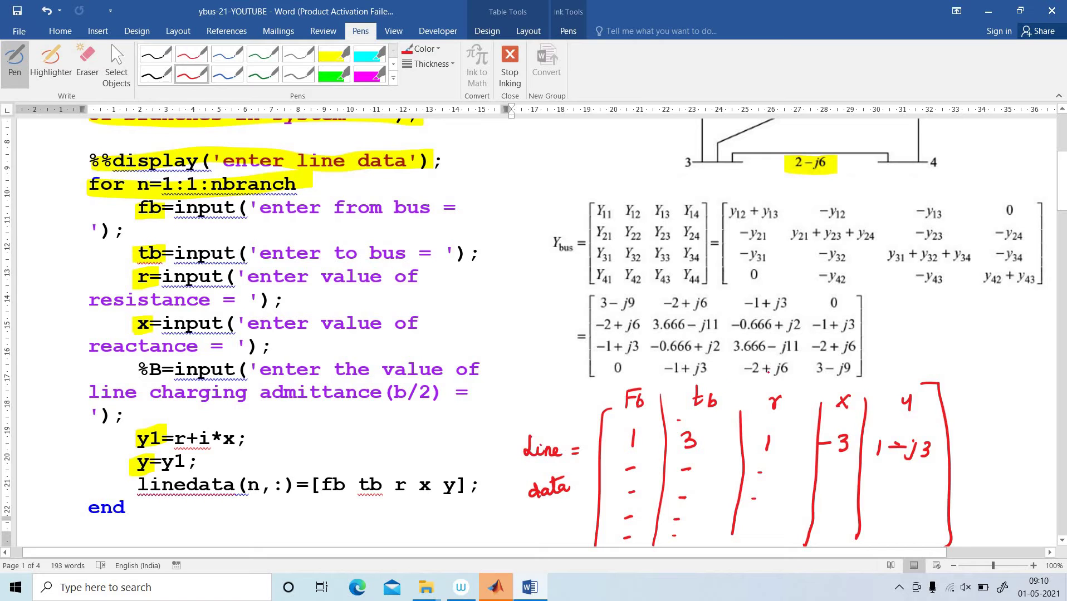
{"action": "scroll", "coordinate": [534, 334], "scroll_direction": "up", "scroll_amount": 3}
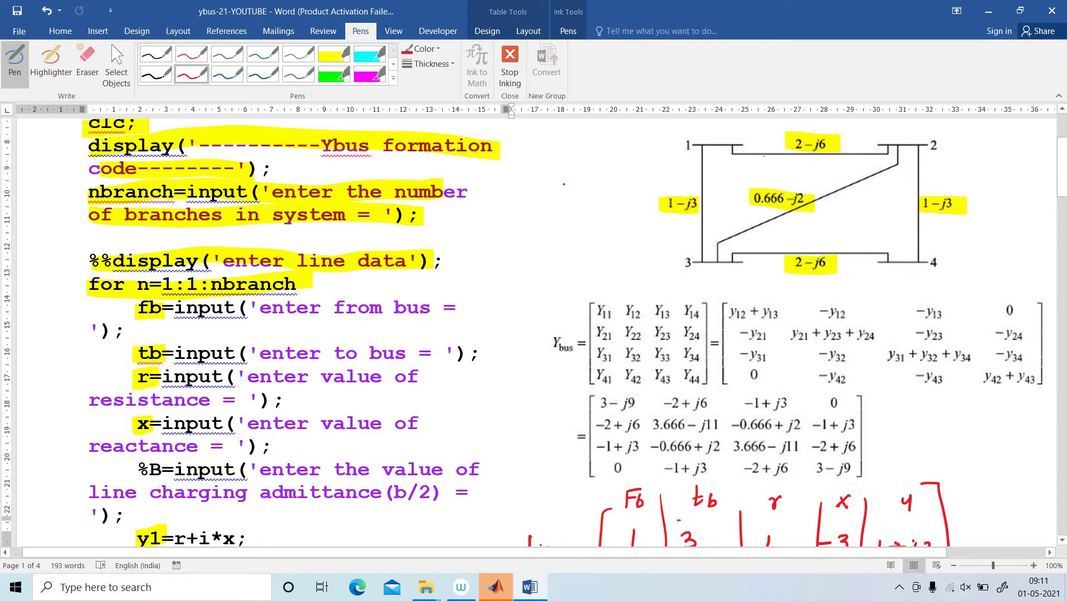
- Ink '4x4' in red beside the circuit diagram, then tick the matrix's tb column heading
{"action": "left_click_drag", "start_coordinate": [563, 180], "coordinate": [568, 200]}
{"action": "left_click_drag", "start_coordinate": [574, 179], "coordinate": [590, 190]}
{"action": "mouse_move", "coordinate": [589, 174]}
{"action": "left_mouse_down"}
{"action": "mouse_move", "coordinate": [577, 194]}
{"action": "mouse_move", "coordinate": [605, 191]}
{"action": "left_mouse_up"}
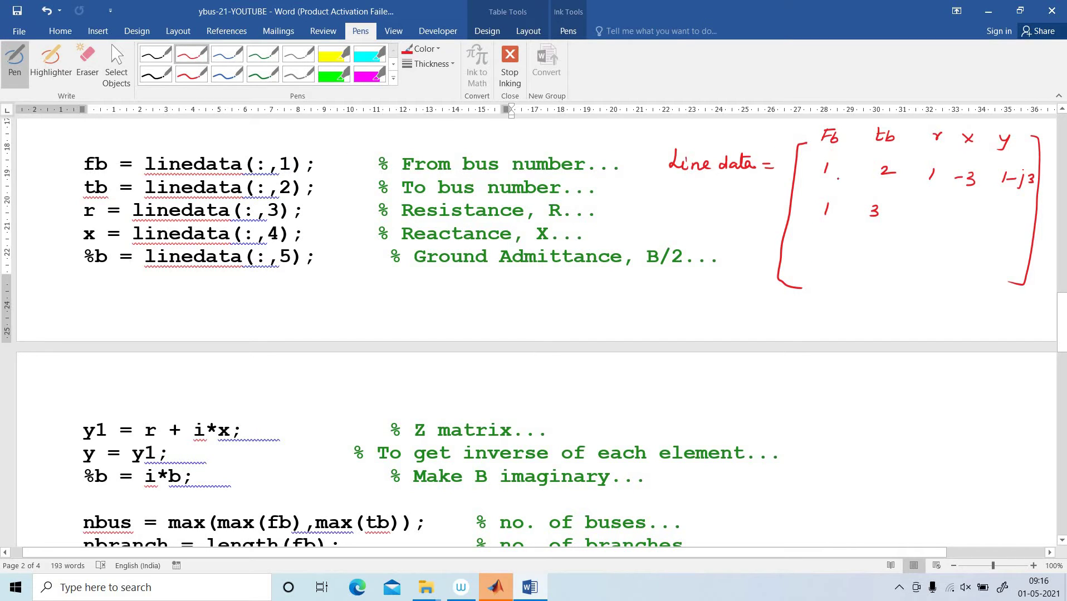
{"action": "left_click_drag", "start_coordinate": [857, 137], "coordinate": [874, 131]}
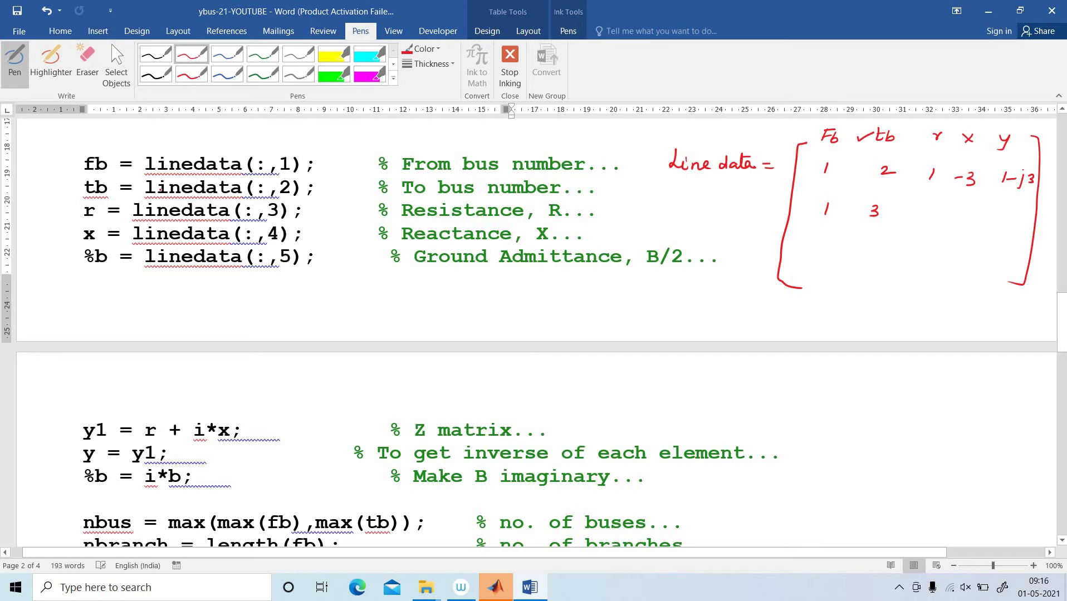